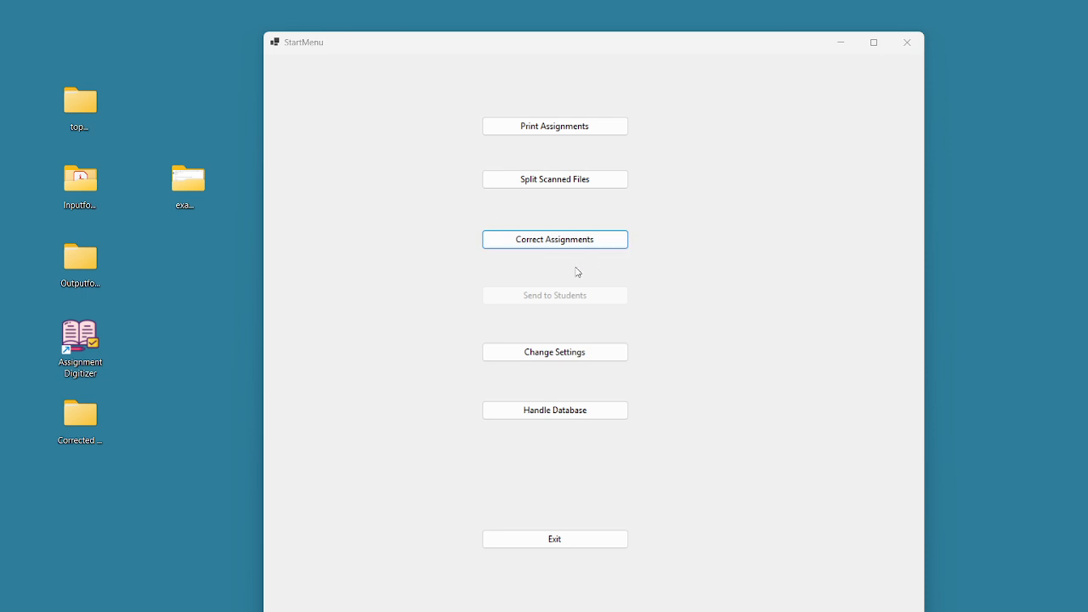
Open the e-mail and folder settings and enter 'Assignment Digitizer' in the SMTP Client field
{"action": "left_click", "coordinate": [564, 352]}
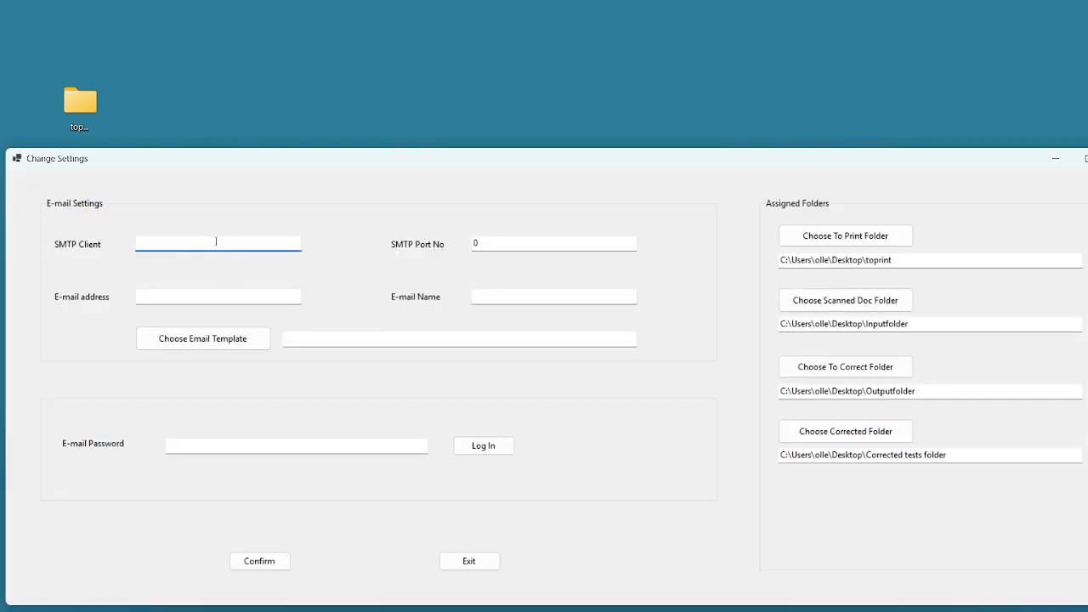
{"action": "type", "text": "Assjg en"}
{"action": "key", "text": "BackSpace"}
{"action": "key", "text": "BackSpace"}
{"action": "key", "text": "BackSpace"}
{"action": "key", "text": "BackSpace"}
{"action": "key", "text": "BackSpace"}
{"action": "key", "text": "BackSpace"}
{"action": "type", "text": "ignment Digitizer"}
Replace the SMTP client with smtp.gmail.com and set the port to 587
{"action": "key", "text": "ctrl+shift+Left"}
{"action": "key", "text": "ctrl+shift+Left"}
{"action": "key", "text": "BackSpace"}
{"action": "type", "text": "smtp.goog"}
{"action": "key", "text": "BackSpace"}
{"action": "key", "text": "BackSpace"}
{"action": "key", "text": "BackSpace"}
{"action": "type", "text": "mai"}
{"action": "type", "text": "com"}
{"action": "key", "text": "Tab"}
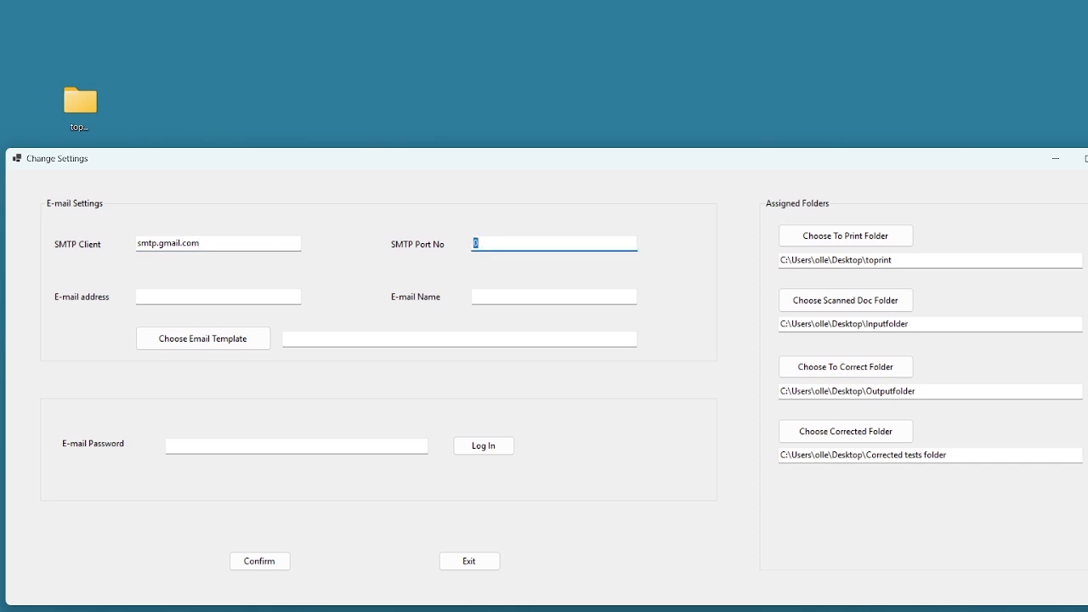
{"action": "type", "text": "587"}
Fill in the sender's Gmail address and display name
{"action": "key", "text": "Tab"}
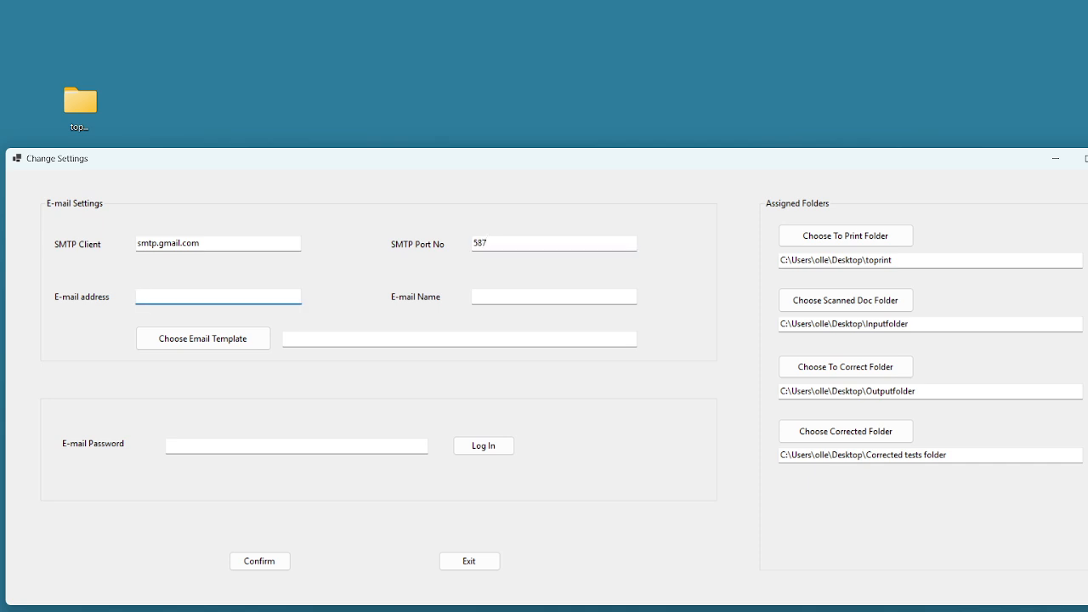
{"action": "key", "text": "Tab"}
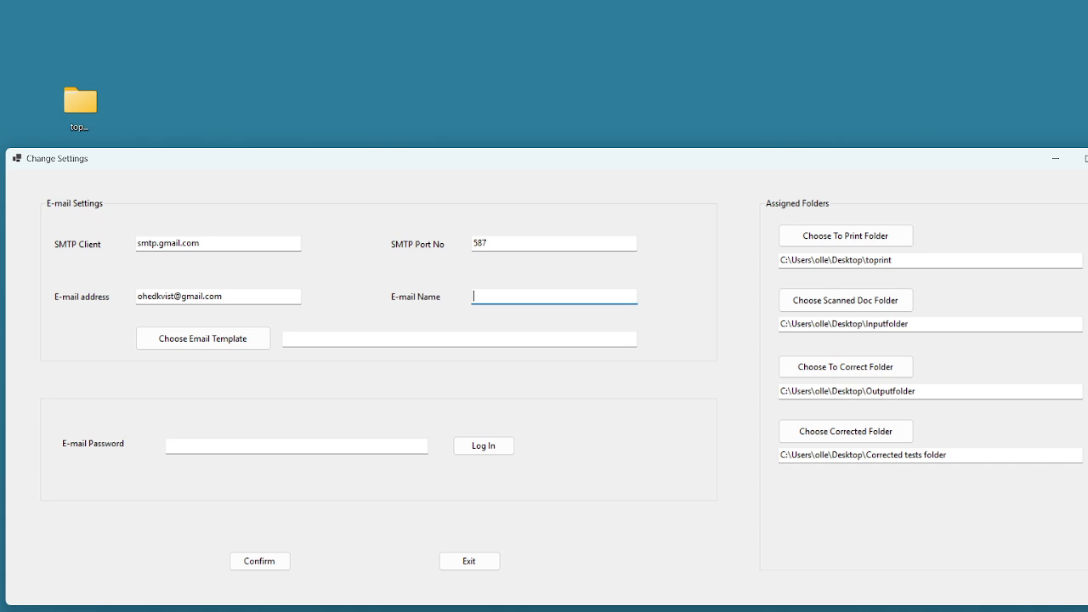
{"action": "type", "text": "Mr Hedkvist"}
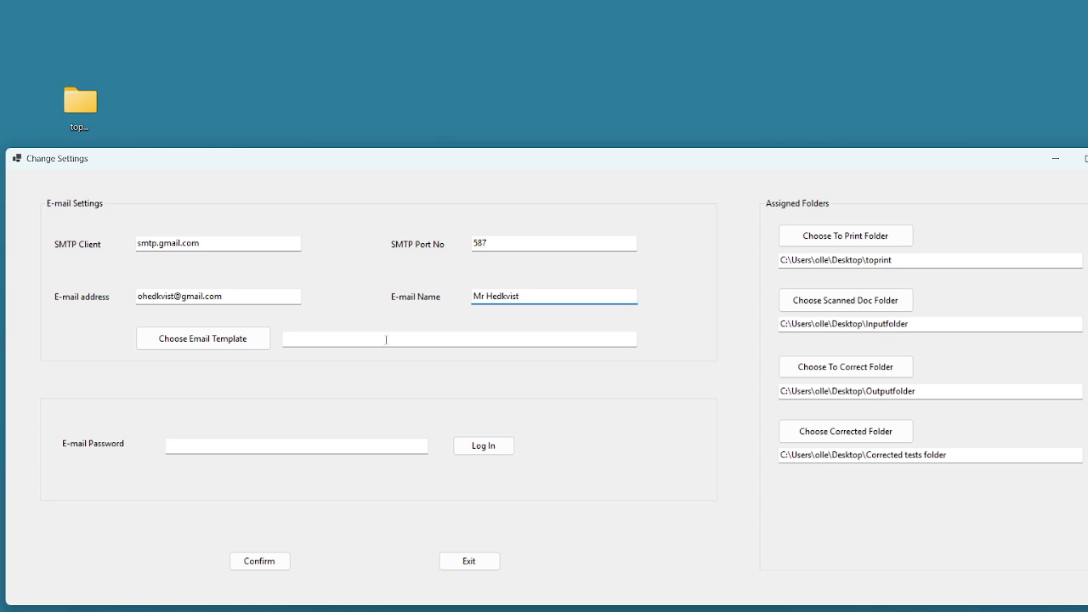
Choose DefaultTemplate as the e-mail template, then open its text from the picker's file options
{"action": "left_click", "coordinate": [242, 342]}
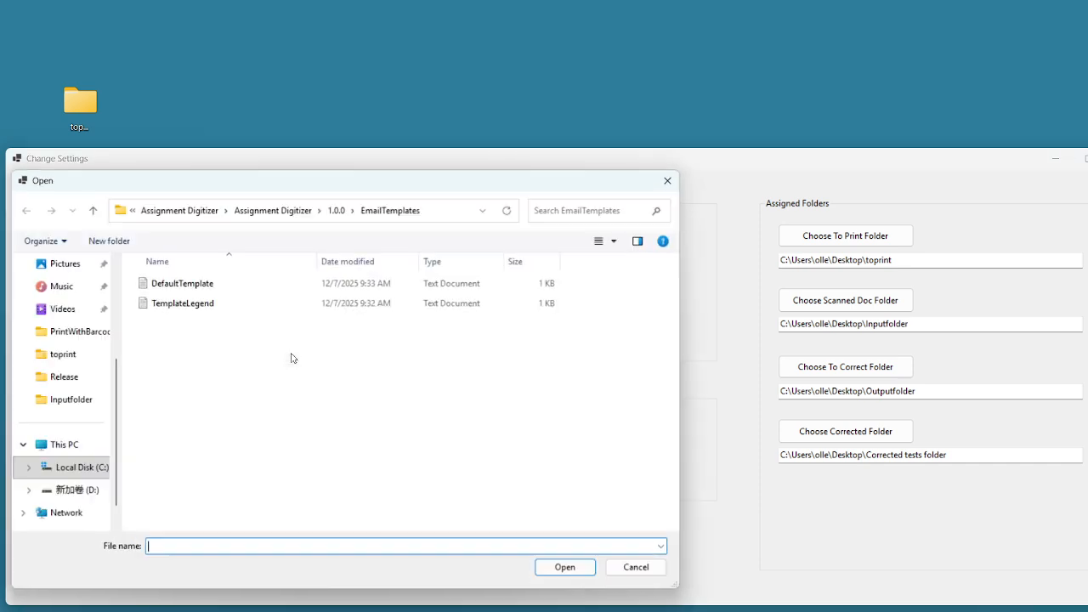
{"action": "double_click", "coordinate": [208, 289]}
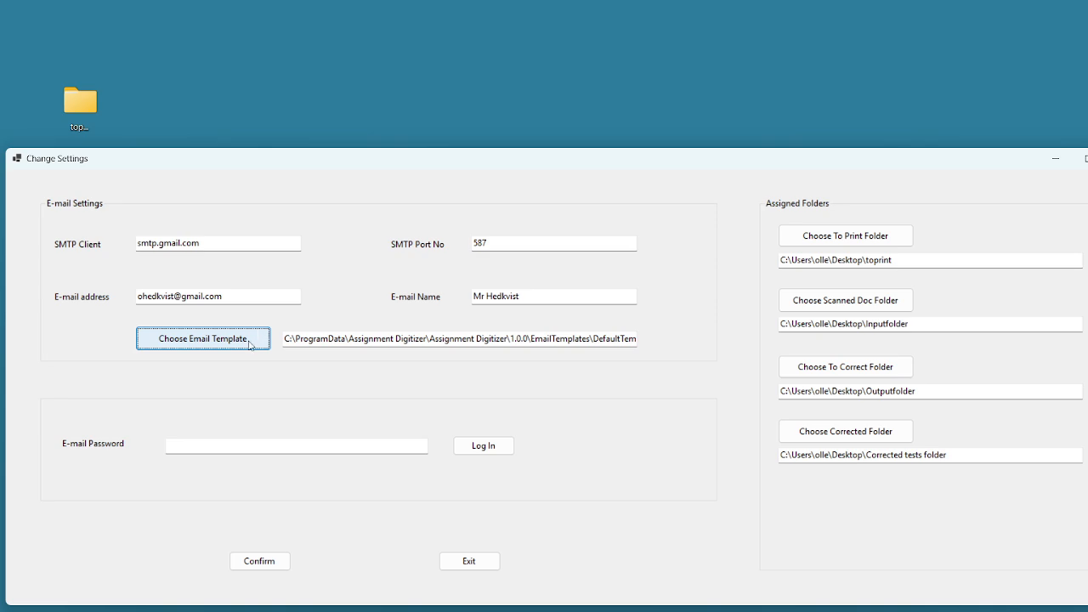
{"action": "left_click", "coordinate": [250, 344]}
{"action": "left_click", "coordinate": [198, 289]}
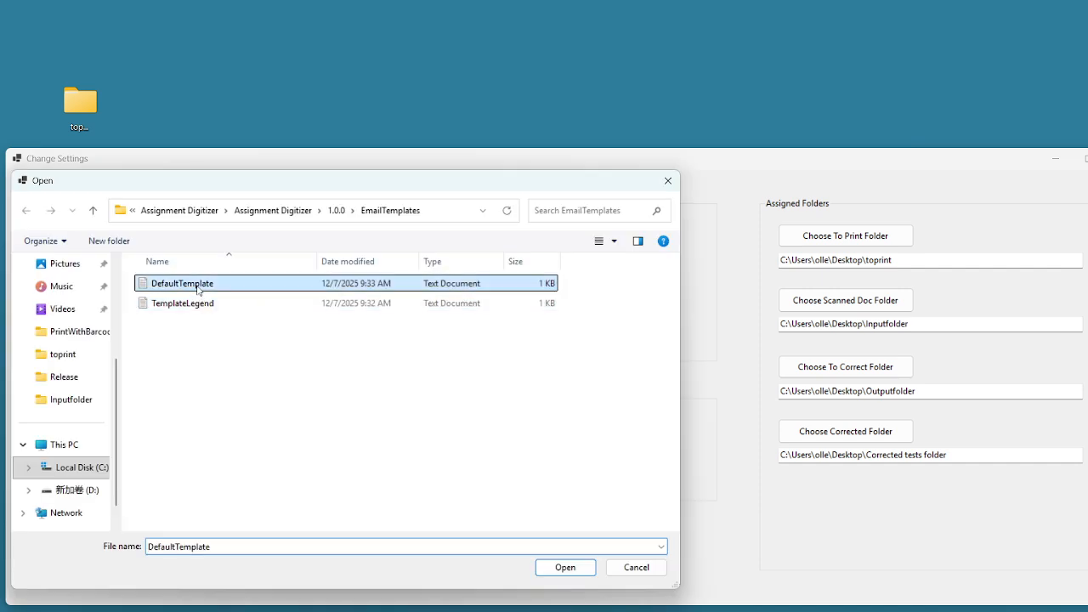
{"action": "right_click", "coordinate": [217, 292]}
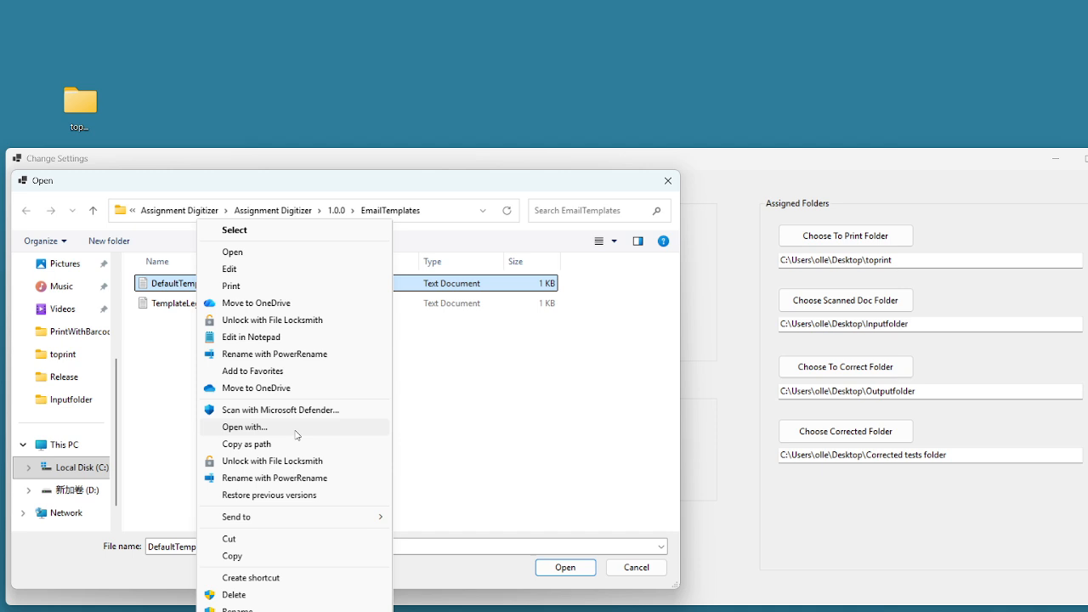
{"action": "left_click", "coordinate": [276, 339]}
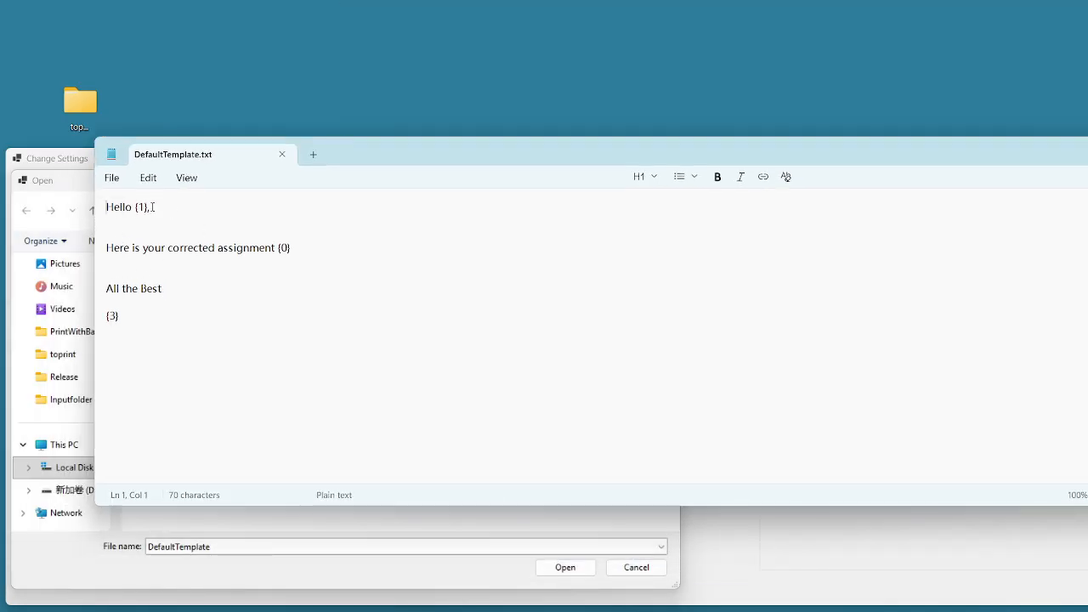
Highlight the {1}, {0} and {3} placeholders in the DefaultTemplate text
{"action": "left_click_drag", "start_coordinate": [134, 207], "coordinate": [150, 207]}
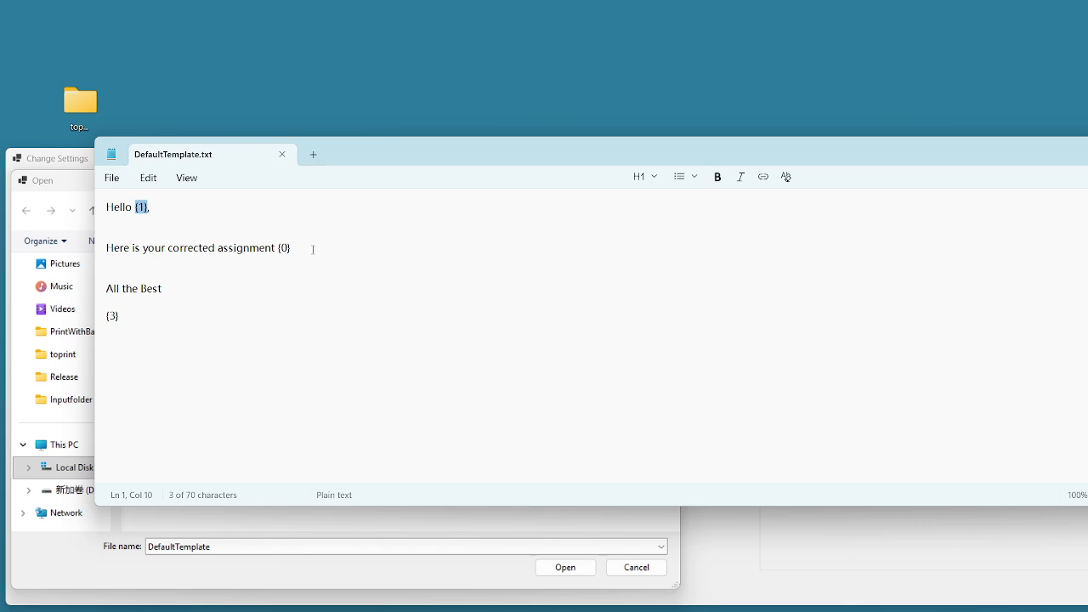
{"action": "left_click_drag", "start_coordinate": [314, 250], "coordinate": [270, 249]}
{"action": "left_click", "coordinate": [275, 287]}
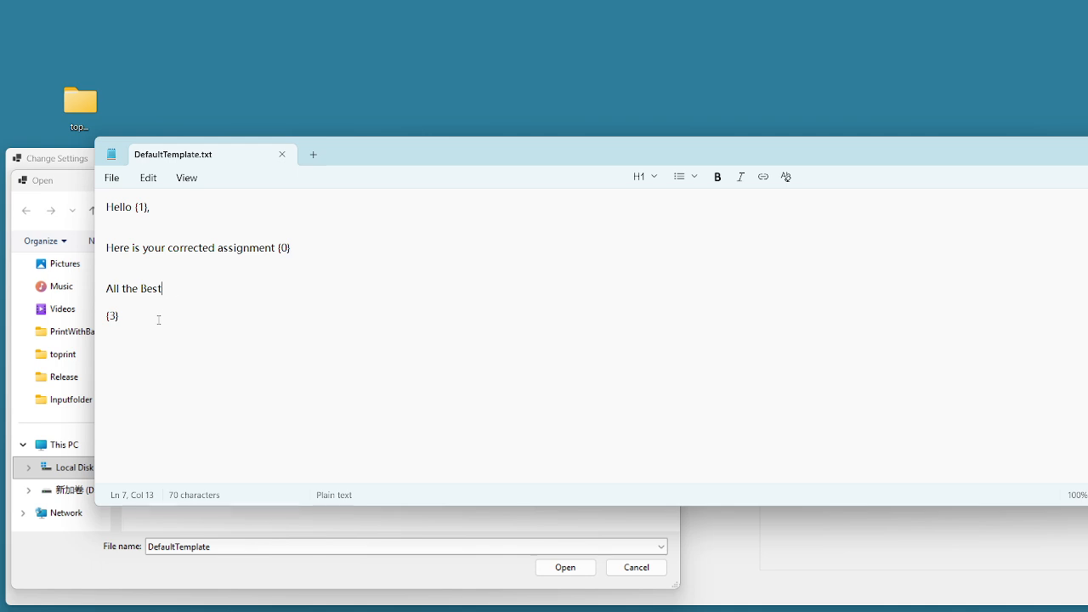
{"action": "left_click_drag", "start_coordinate": [149, 207], "coordinate": [134, 207]}
{"action": "left_click_drag", "start_coordinate": [296, 248], "coordinate": [267, 248]}
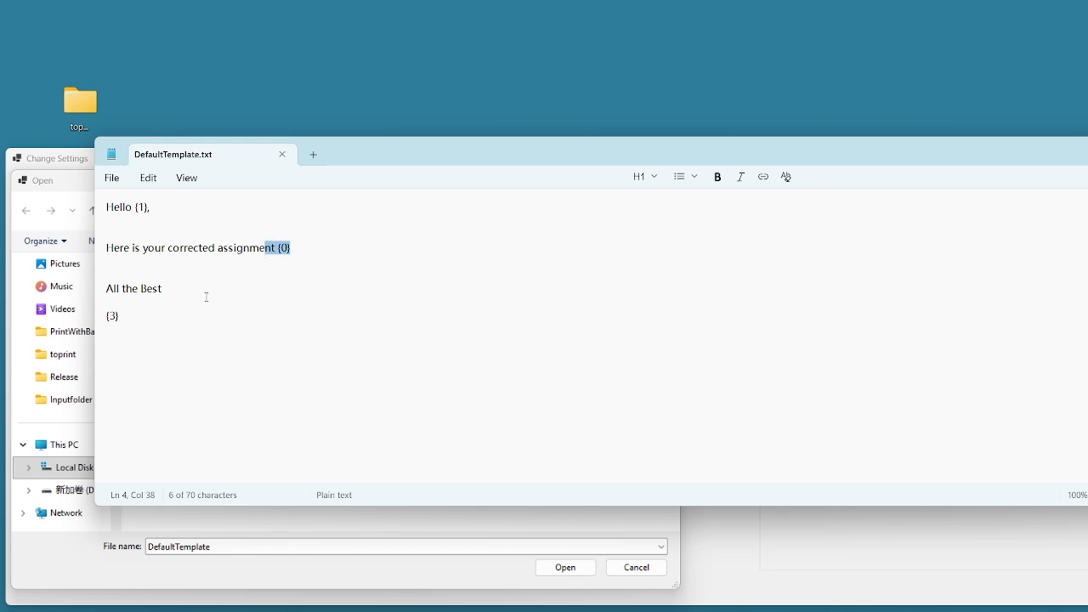
{"action": "left_click_drag", "start_coordinate": [145, 313], "coordinate": [105, 316]}
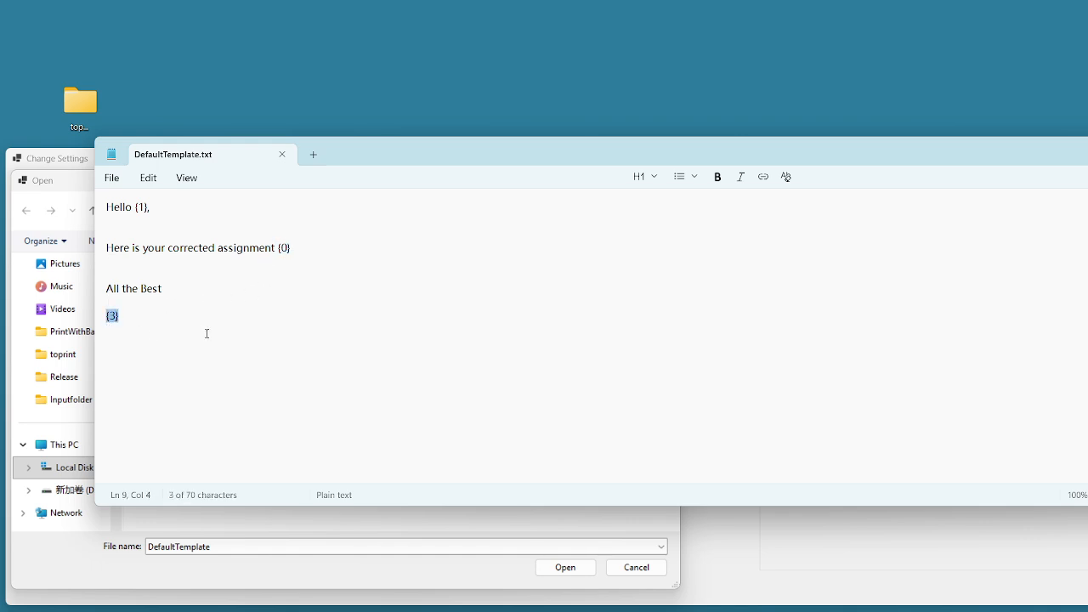
{"action": "left_click", "coordinate": [264, 312]}
Move Notepad left, highlight 'Best' in the closing line, and close Notepad without changes
{"action": "left_click_drag", "start_coordinate": [414, 153], "coordinate": [375, 153]}
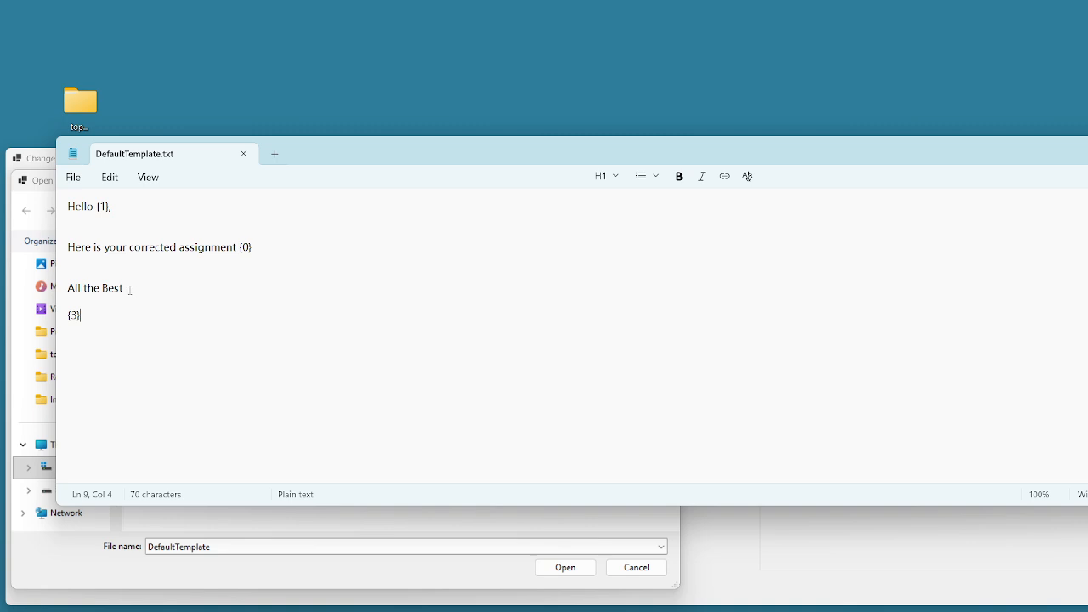
{"action": "left_click_drag", "start_coordinate": [126, 287], "coordinate": [107, 292]}
{"action": "left_click", "coordinate": [170, 321]}
{"action": "left_click_drag", "start_coordinate": [405, 156], "coordinate": [166, 144]}
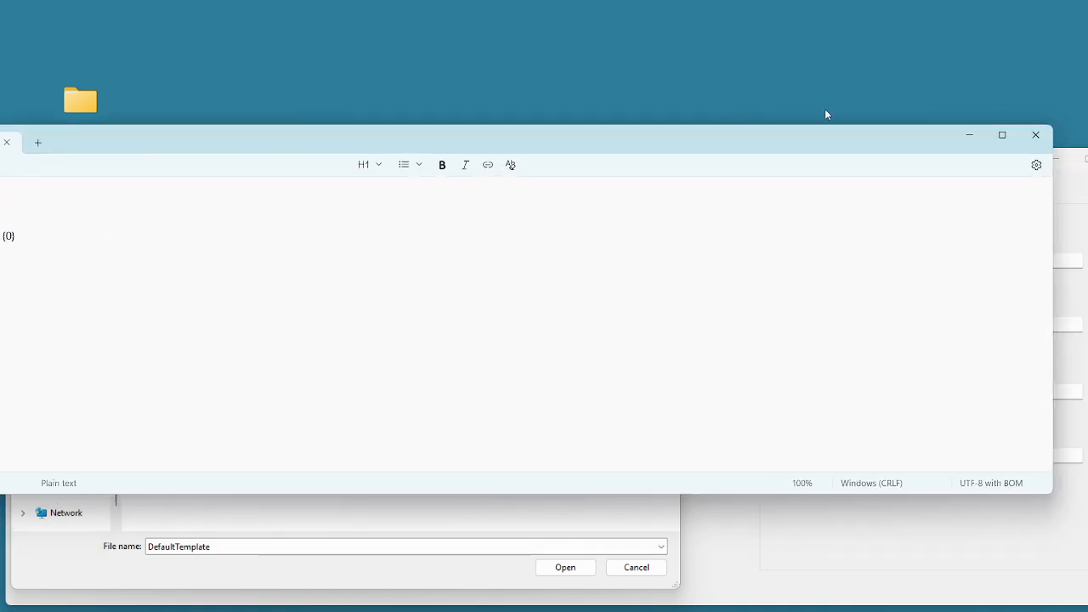
{"action": "left_click", "coordinate": [1035, 134]}
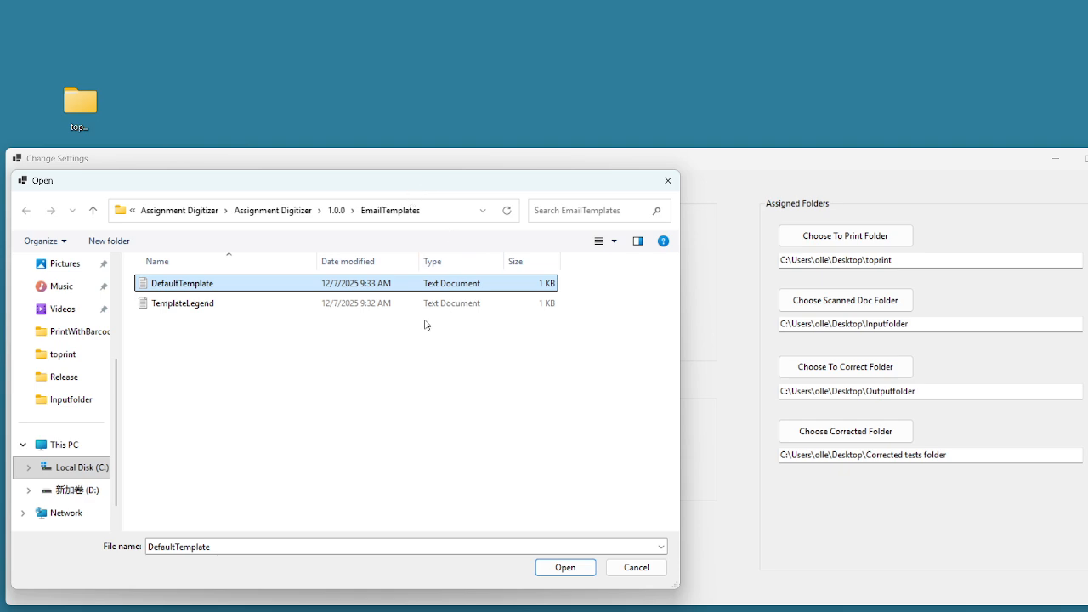
Keep DefaultTemplate as the template, confirm the settings, and reopen them to verify smtp.gmail.com and 587
{"action": "left_click", "coordinate": [224, 313]}
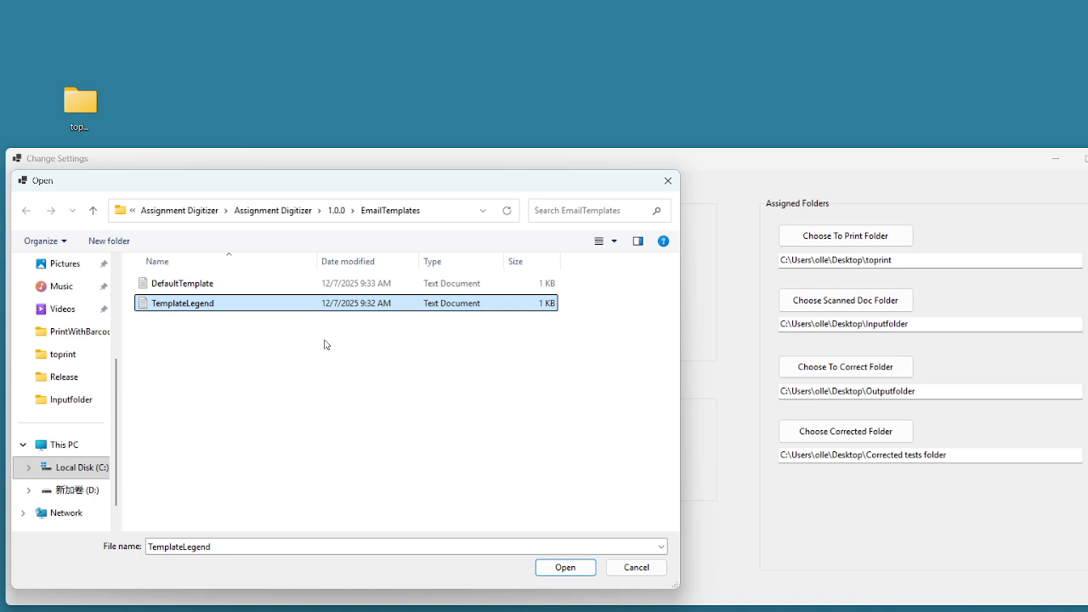
{"action": "double_click", "coordinate": [216, 287]}
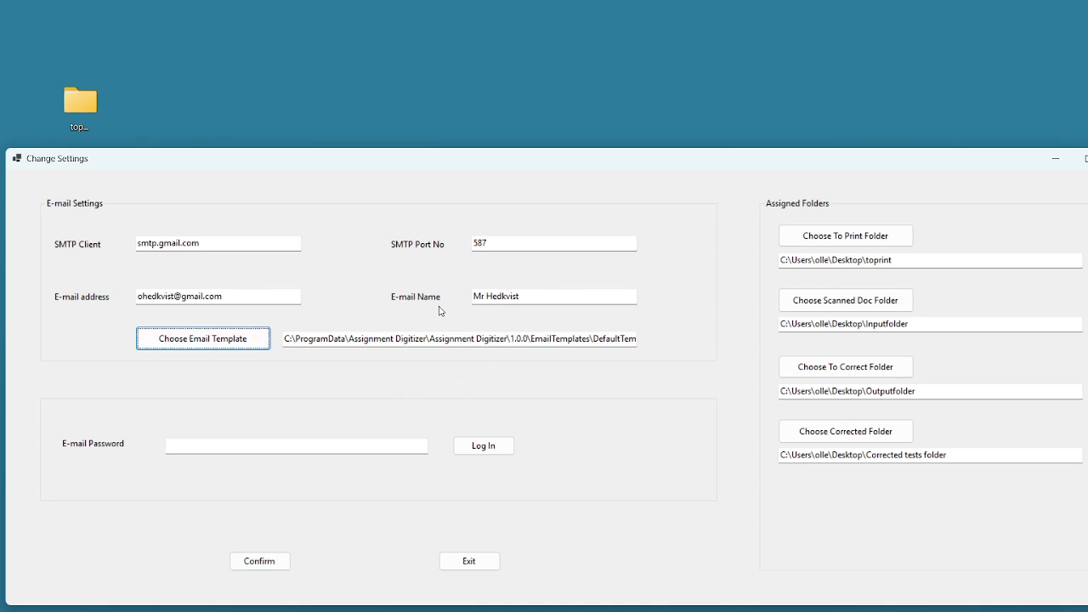
{"action": "left_click", "coordinate": [281, 568]}
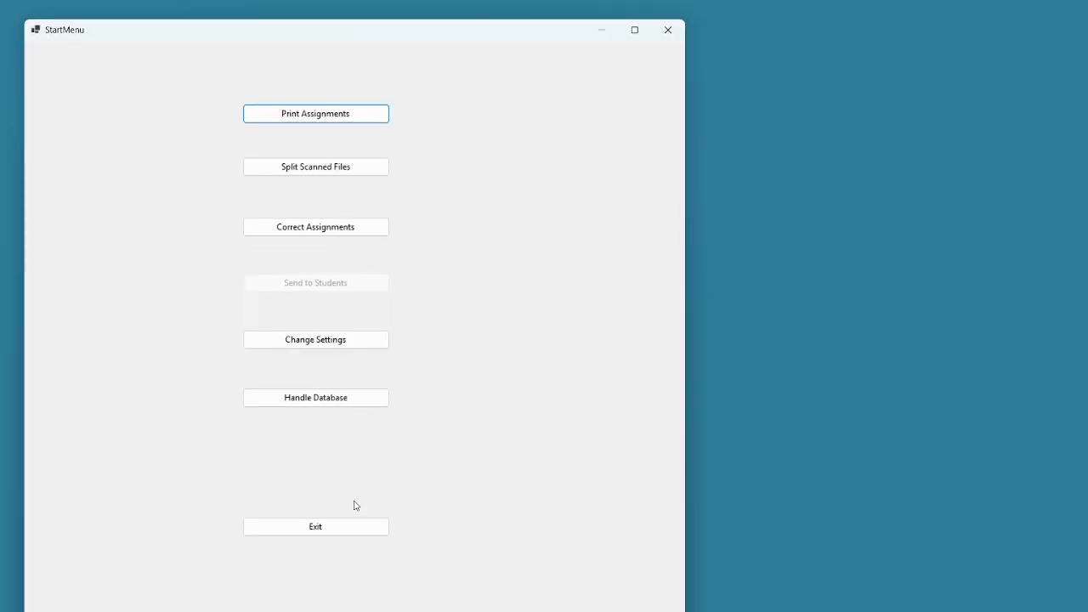
{"action": "left_click", "coordinate": [308, 344]}
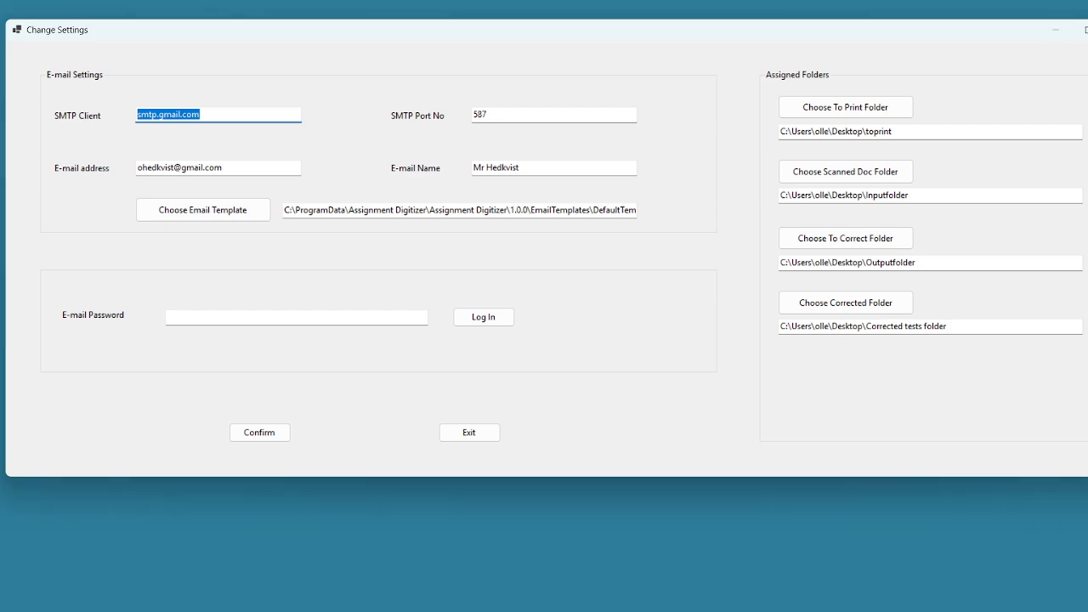
Paste the e-mail account password, log in to Gmail, and confirm the settings
{"action": "key", "text": "alt+Tab"}
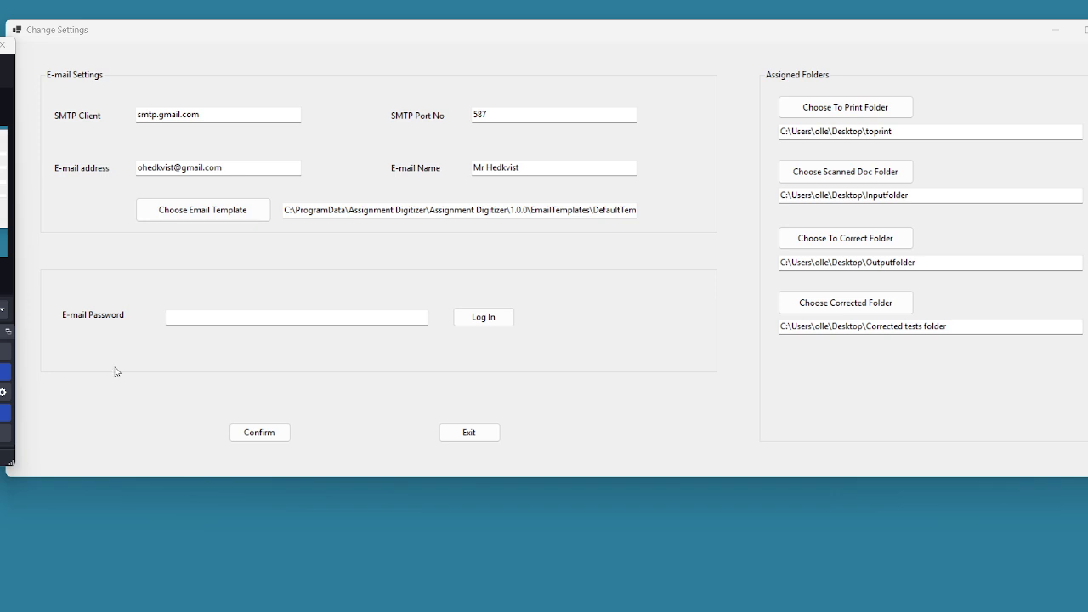
{"action": "left_click", "coordinate": [246, 317]}
{"action": "key", "text": "ctrl+v"}
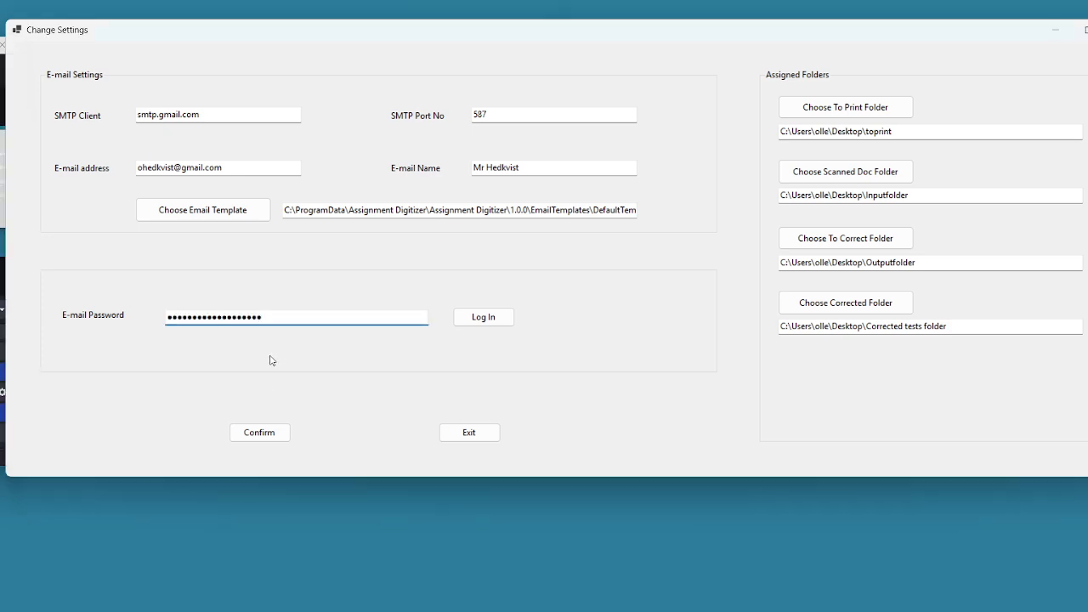
{"action": "left_click", "coordinate": [466, 314]}
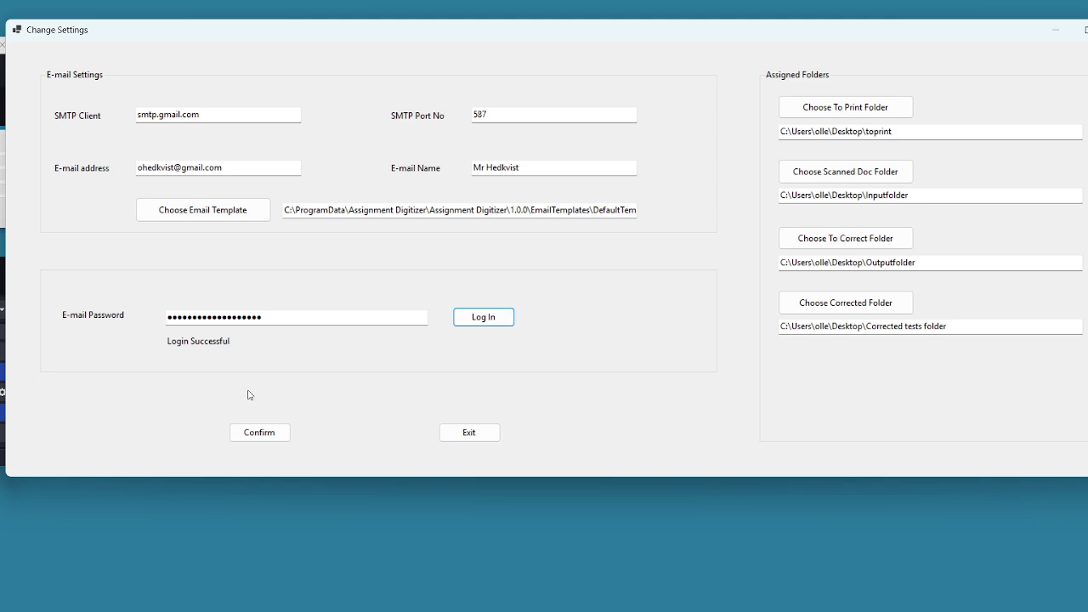
{"action": "left_click", "coordinate": [266, 434]}
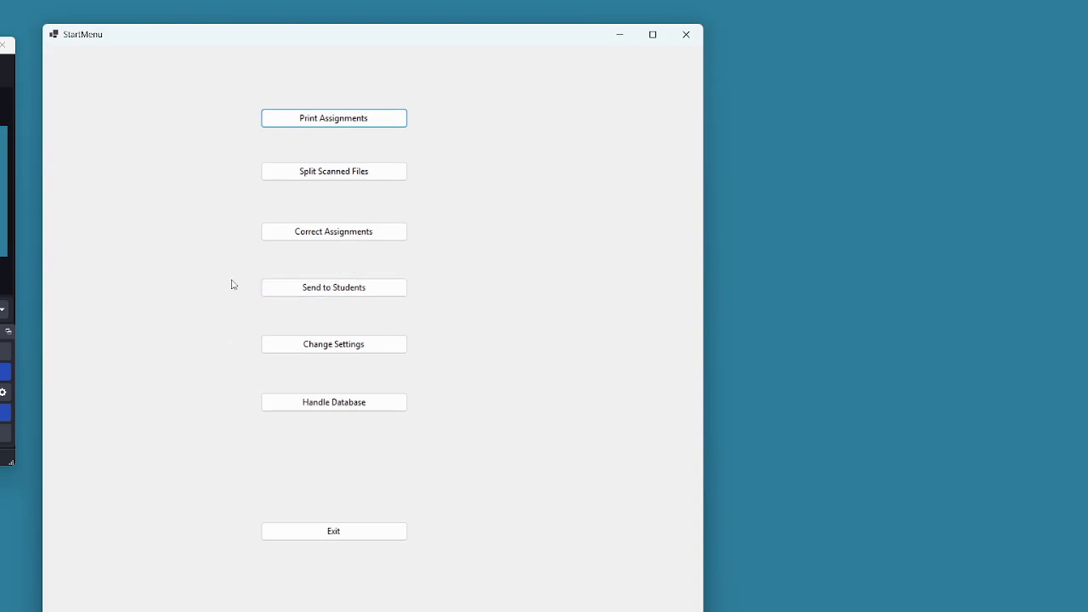
Open the Send to Students screen and put the cursor in the class filter box
{"action": "left_click", "coordinate": [319, 289]}
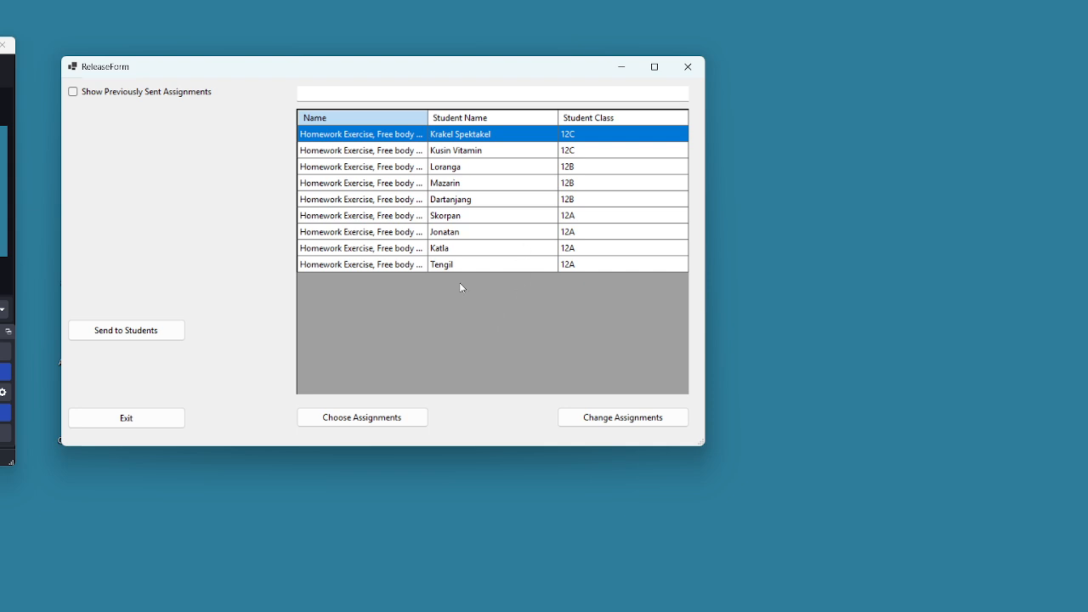
{"action": "left_click", "coordinate": [347, 90]}
Filter the list to class 12A and choose its four assignments
{"action": "type", "text": "12C"}
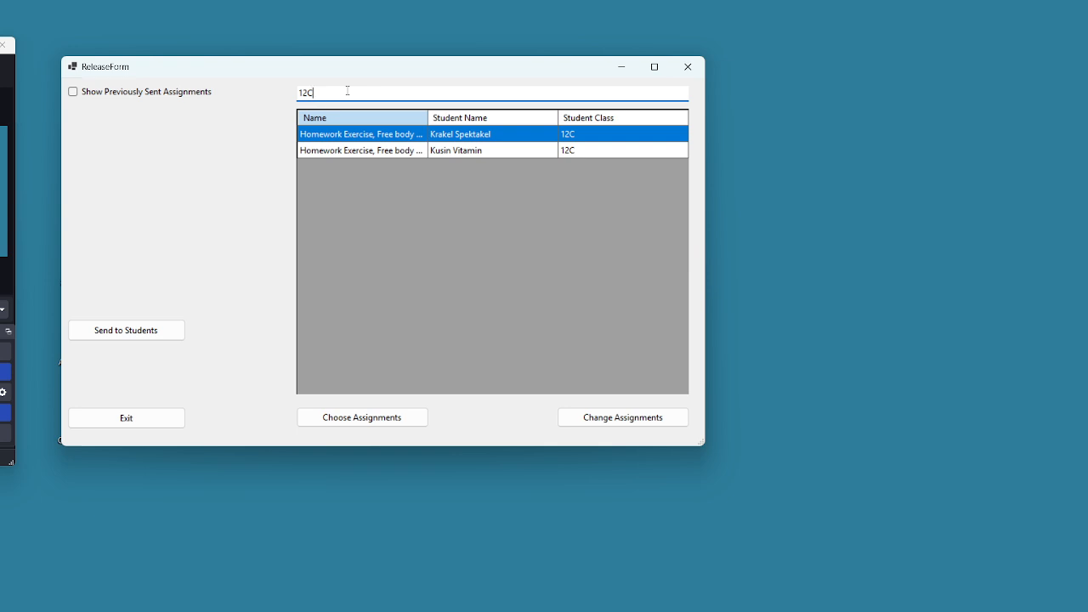
{"action": "key", "text": "BackSpace"}
{"action": "type", "text": "A"}
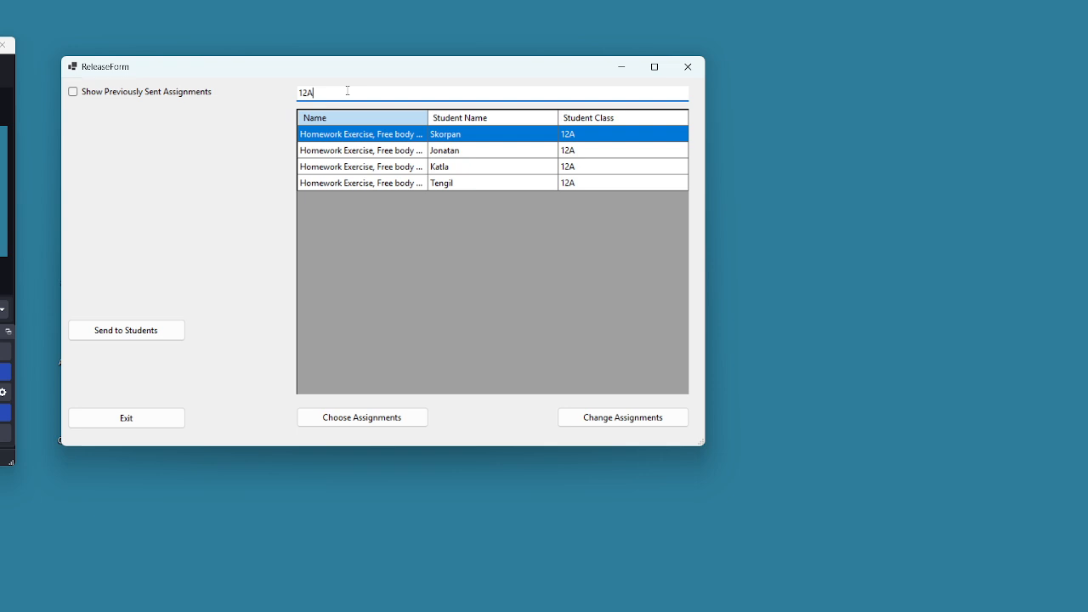
{"action": "left_click", "coordinate": [381, 188], "text": "shift"}
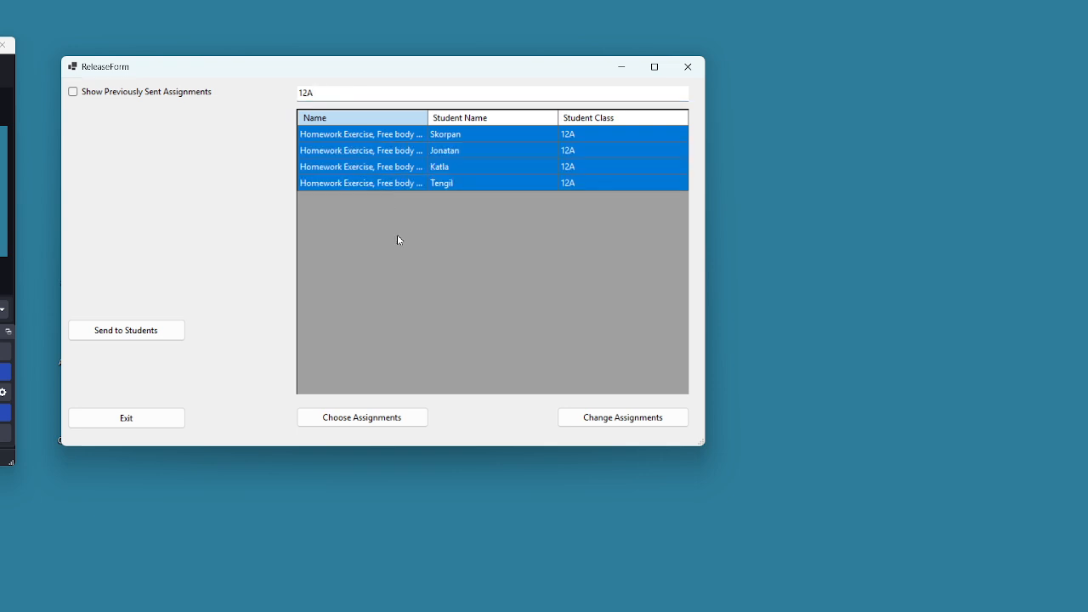
{"action": "left_click", "coordinate": [395, 422]}
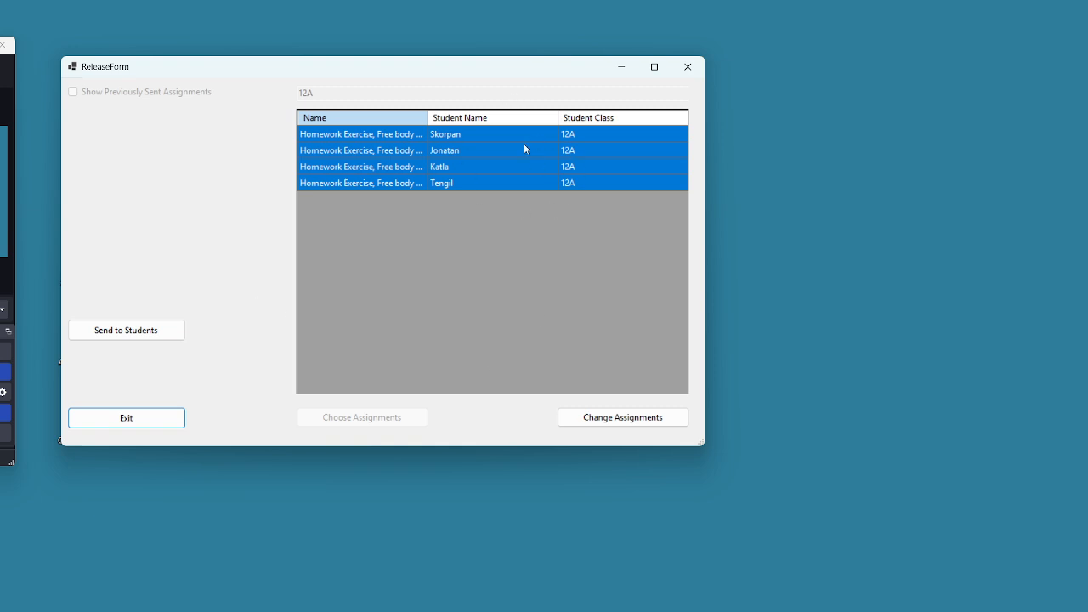
Reopen the selection, re-enter the 12A filter, and reselect the four 12A assignments
{"action": "left_click", "coordinate": [644, 424]}
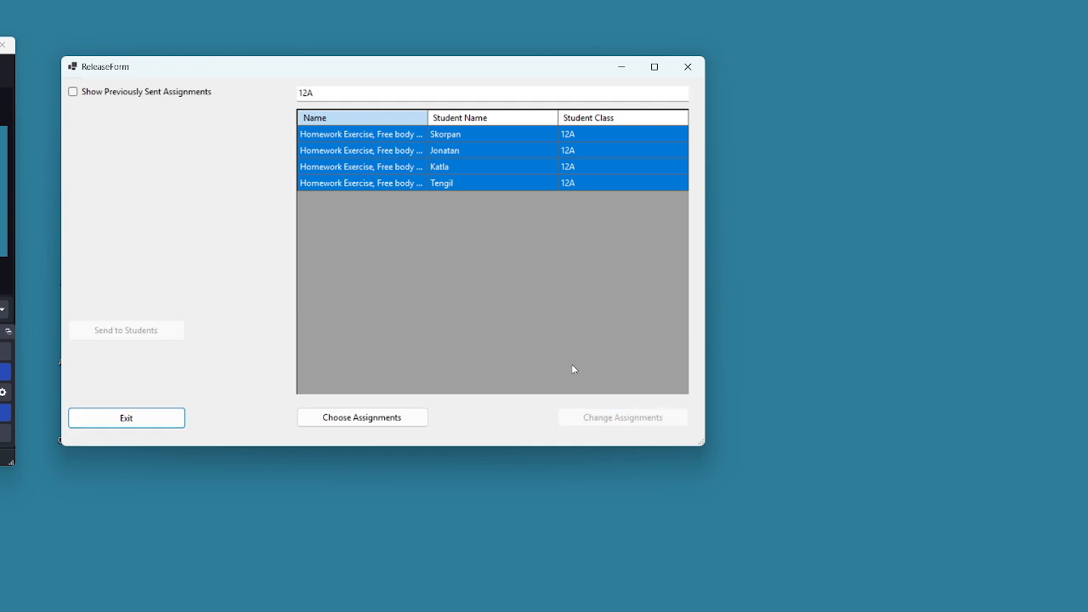
{"action": "key", "text": "Tab"}
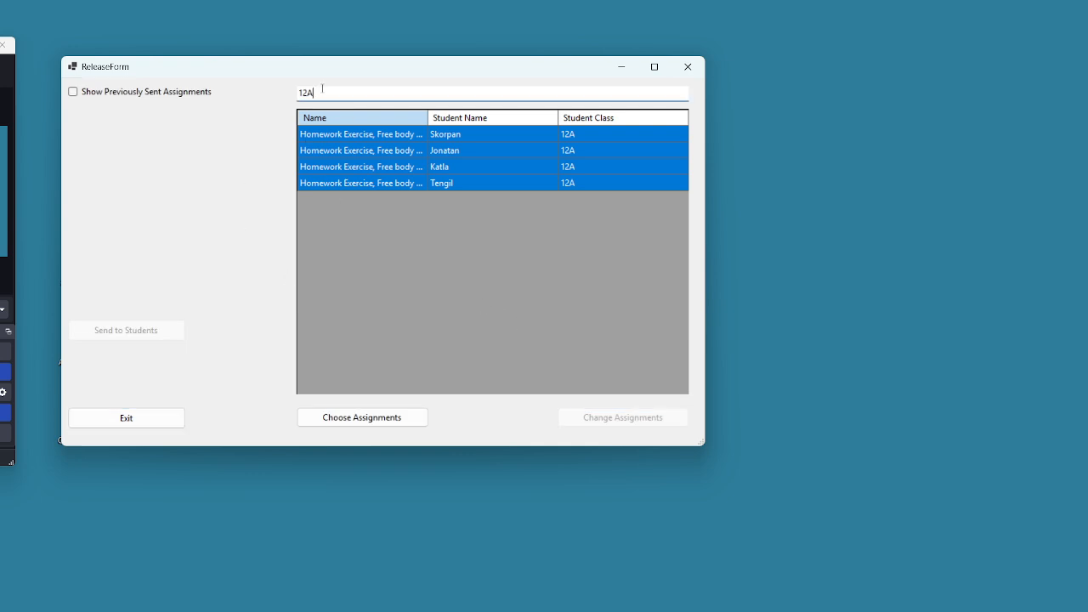
{"action": "key", "text": "BackSpace"}
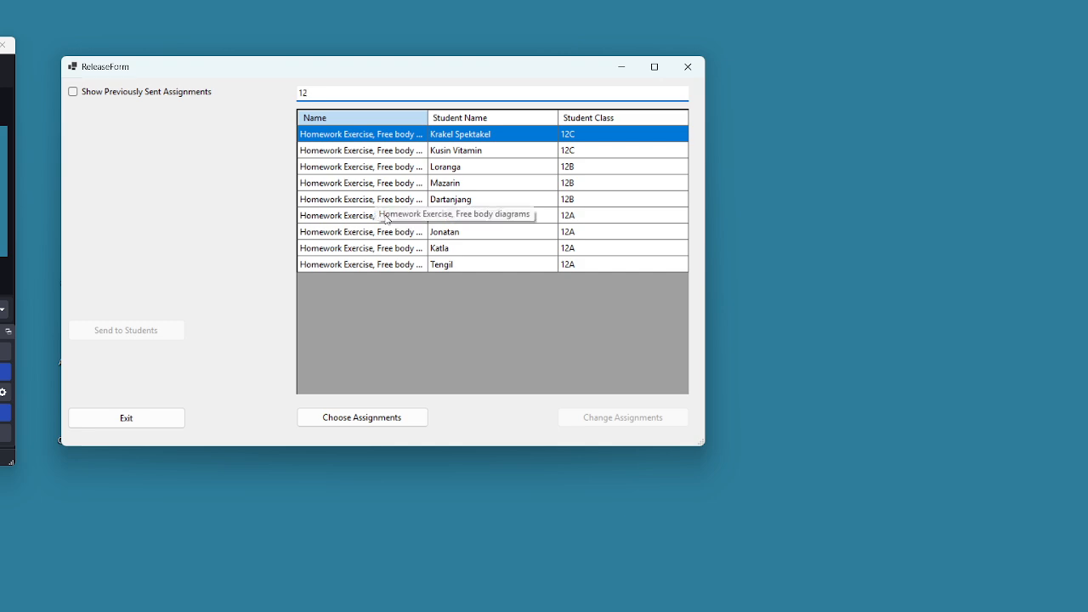
{"action": "type", "text": "A"}
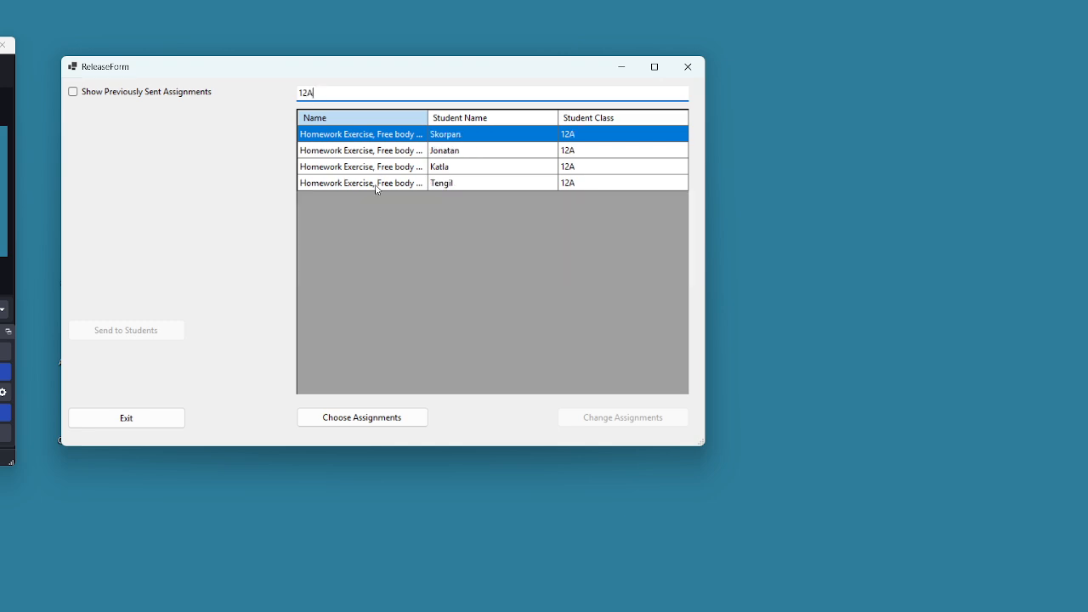
{"action": "left_click", "coordinate": [376, 183], "text": "shift"}
Confirm the four 12A assignments and e-mail them to the students
{"action": "left_click", "coordinate": [362, 417]}
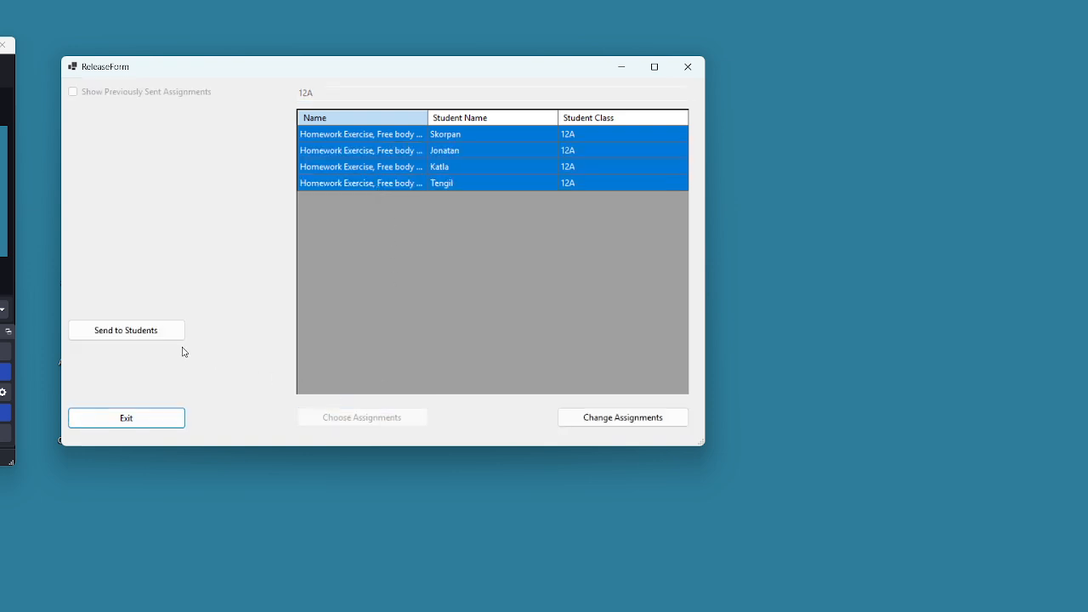
{"action": "left_click", "coordinate": [134, 331]}
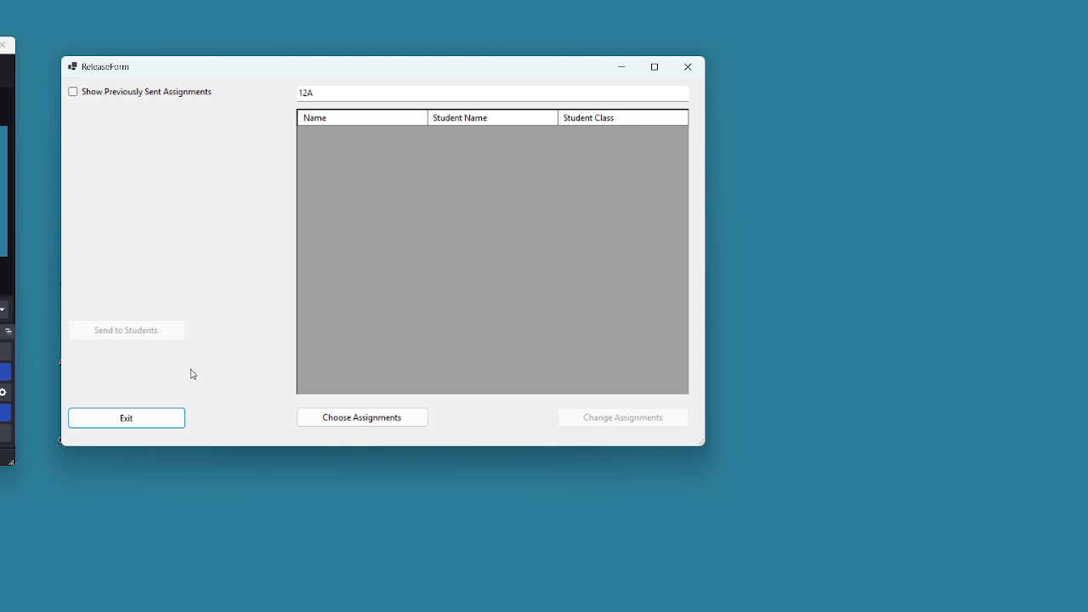
{"action": "left_click", "coordinate": [323, 100]}
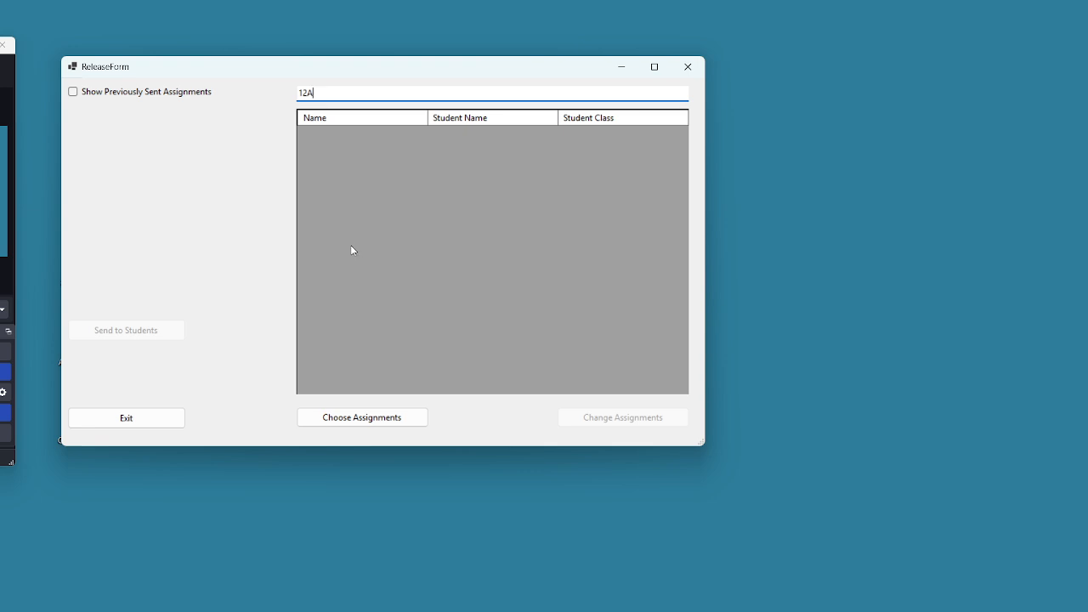
Clear the class filter, toggle Show Previously Sent Assignments on and off, then exit to the start menu
{"action": "key", "text": "BackSpace"}
{"action": "key", "text": "BackSpace"}
{"action": "key", "text": "BackSpace"}
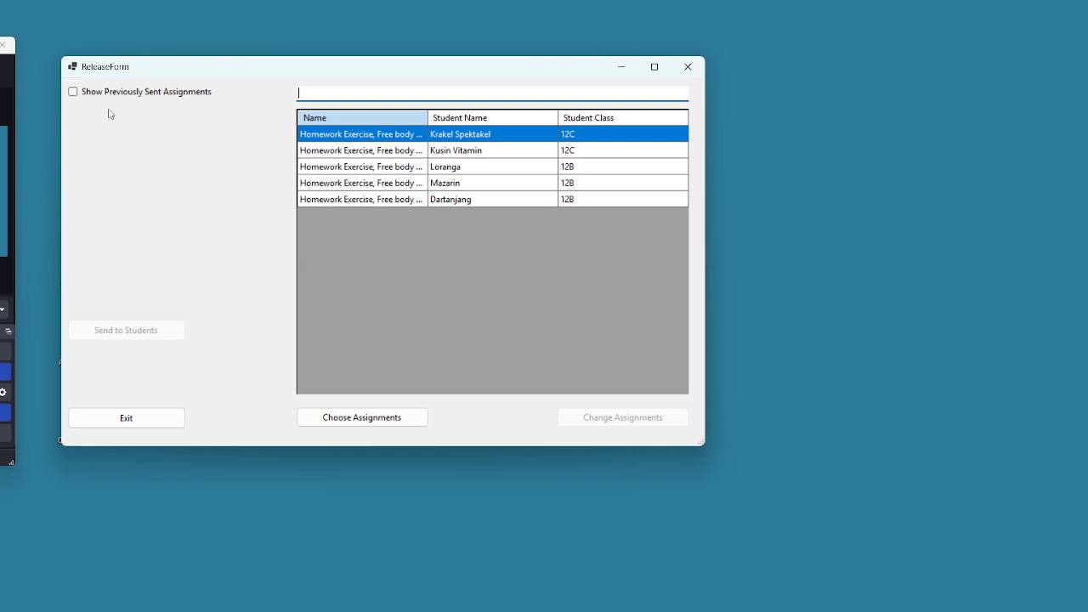
{"action": "left_click", "coordinate": [73, 92]}
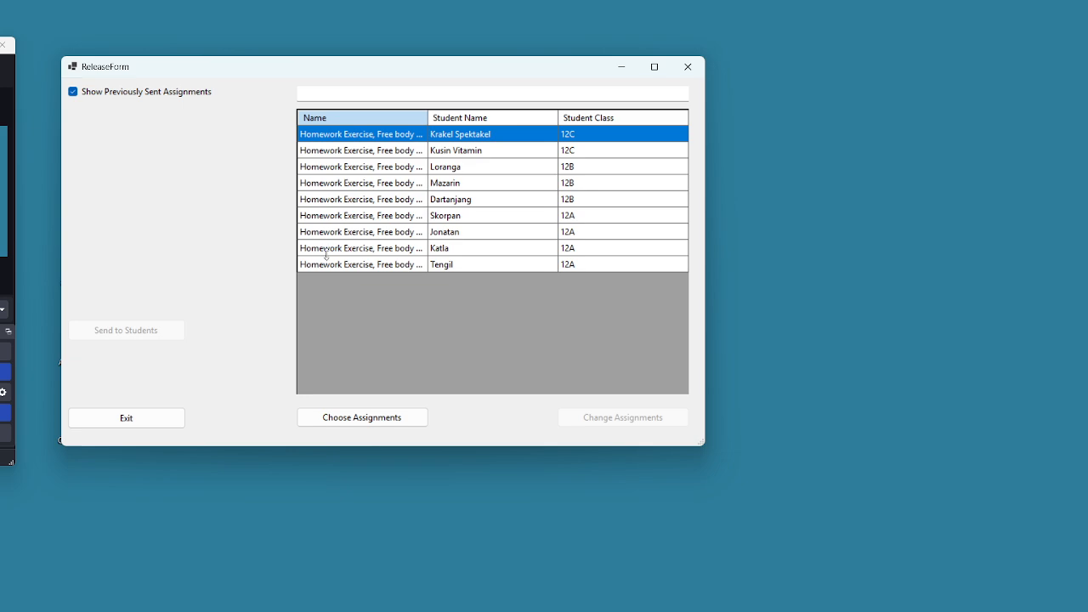
{"action": "left_click", "coordinate": [73, 92]}
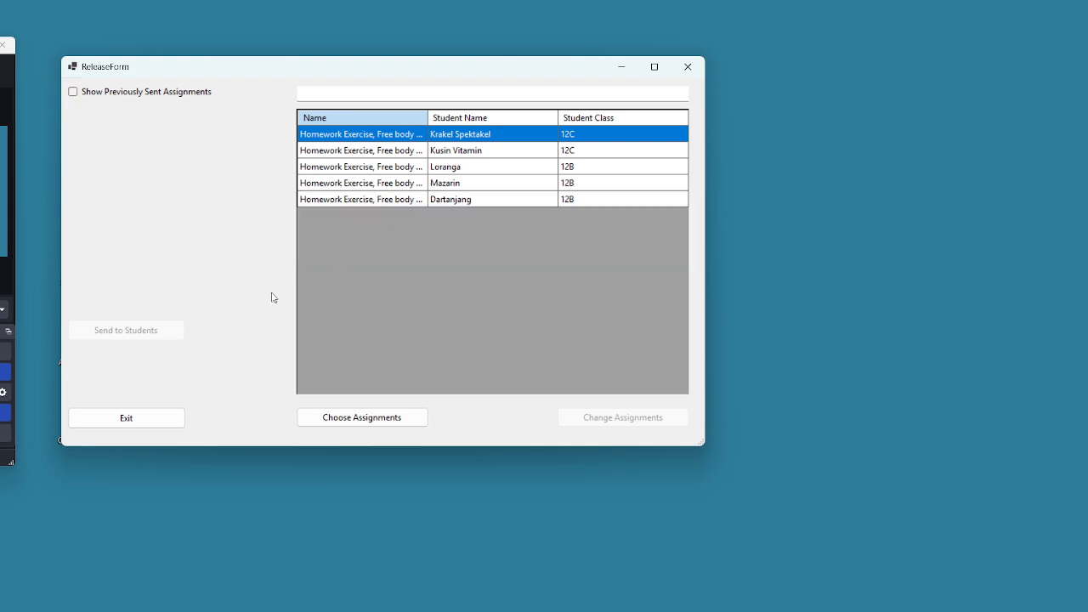
{"action": "left_click", "coordinate": [151, 418]}
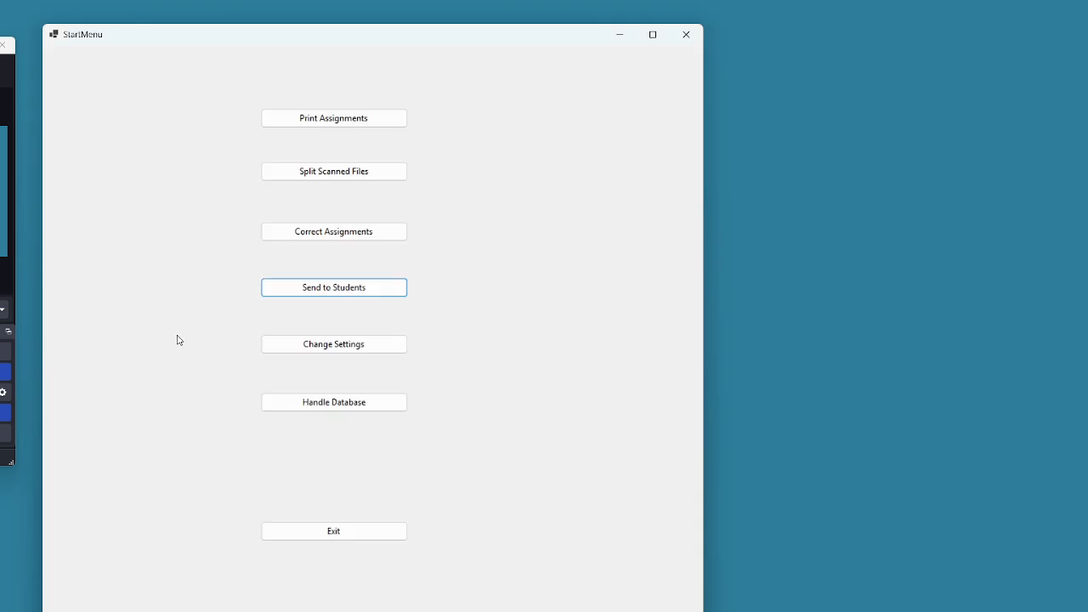